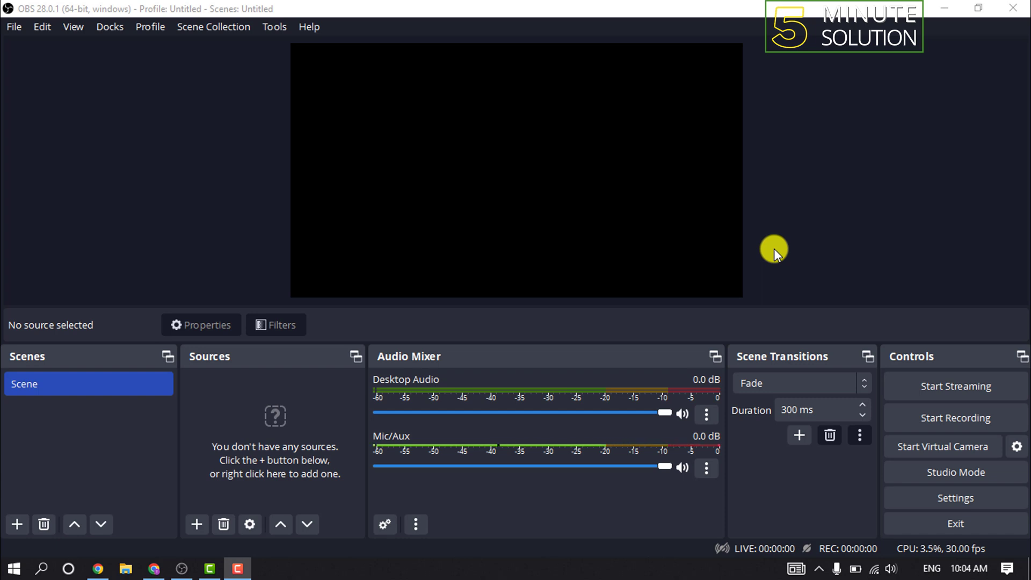
Create a new scene named Scene 2.
left_click(775, 249)
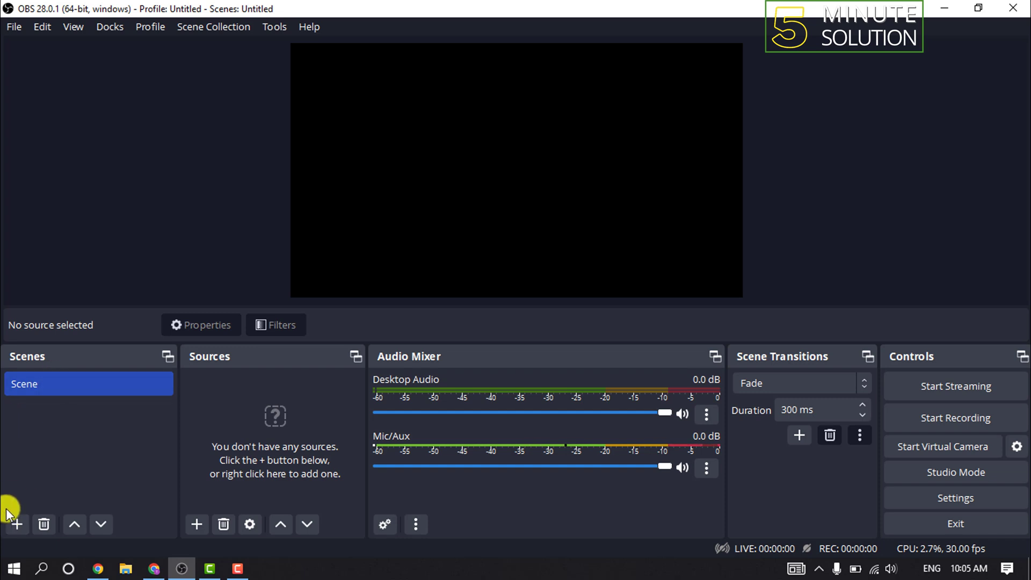
left_click(15, 525)
left_click(475, 307)
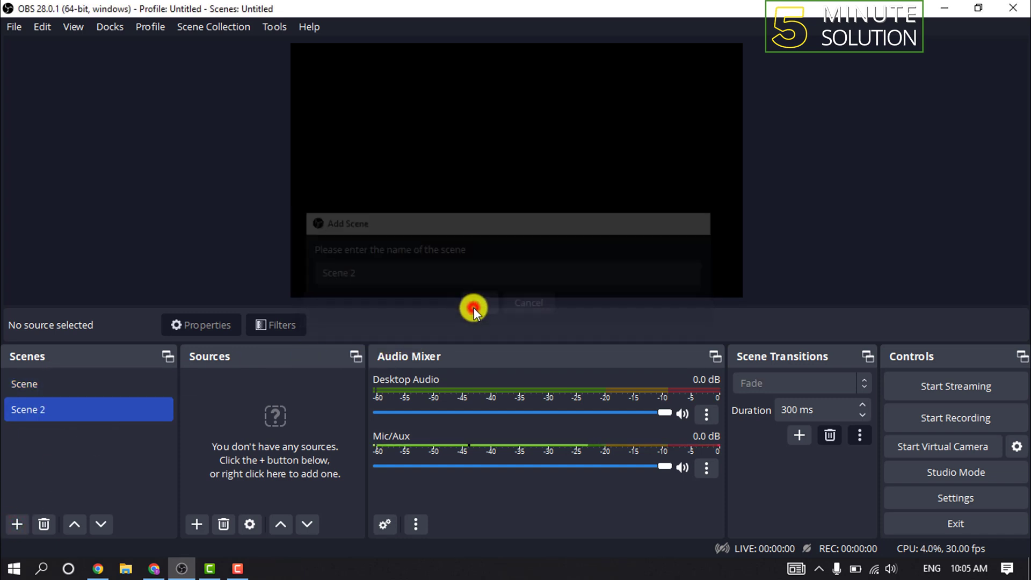
Add a Display Capture source of the primary monitor to Scene 2.
left_click(196, 525)
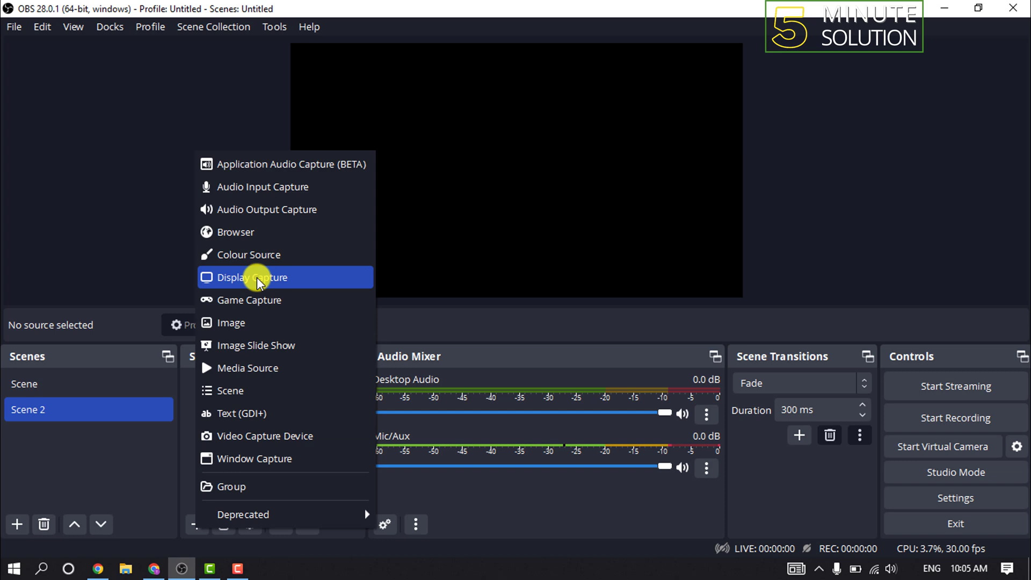
left_click(312, 280)
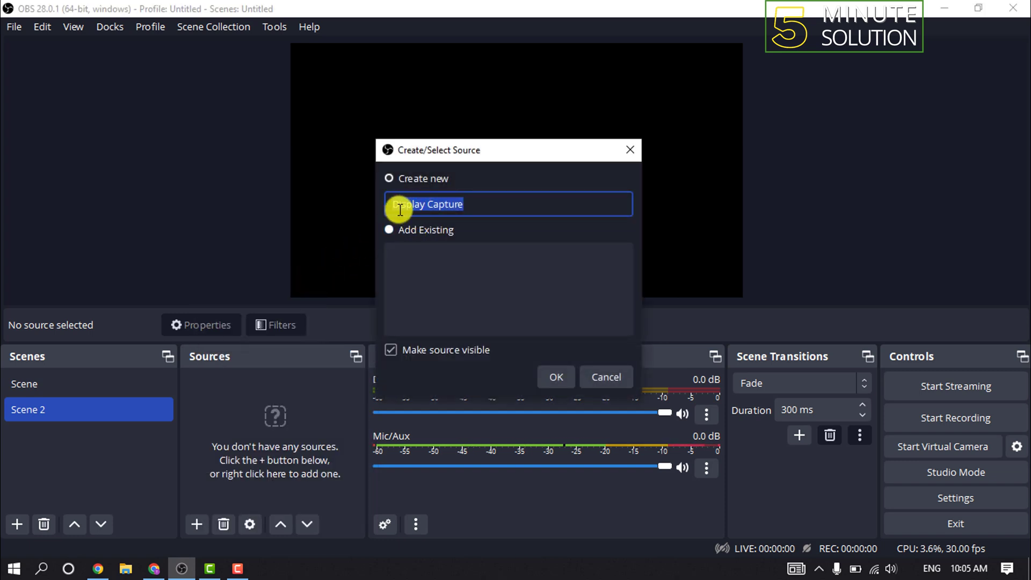
left_click(550, 377)
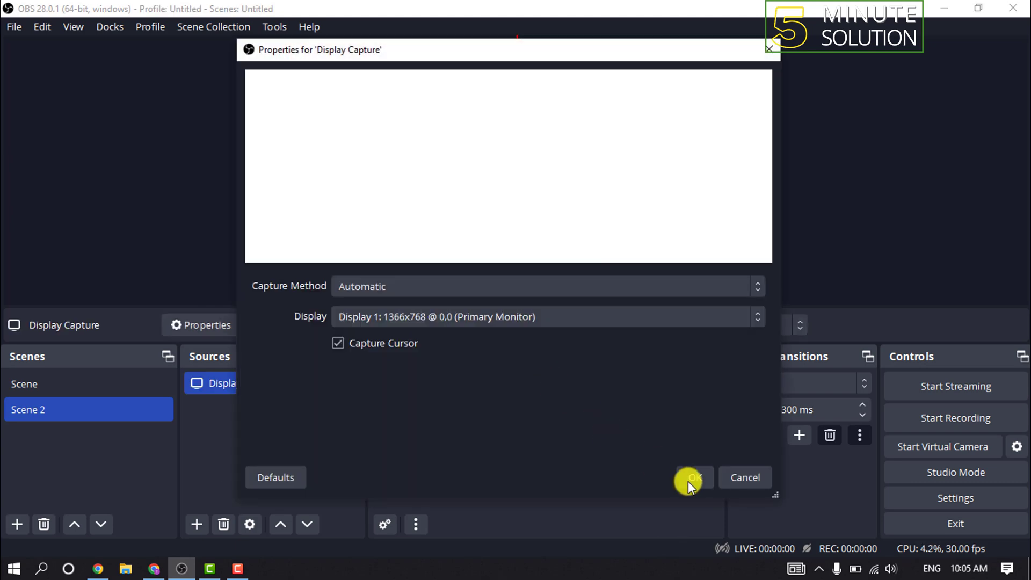
left_click(702, 478)
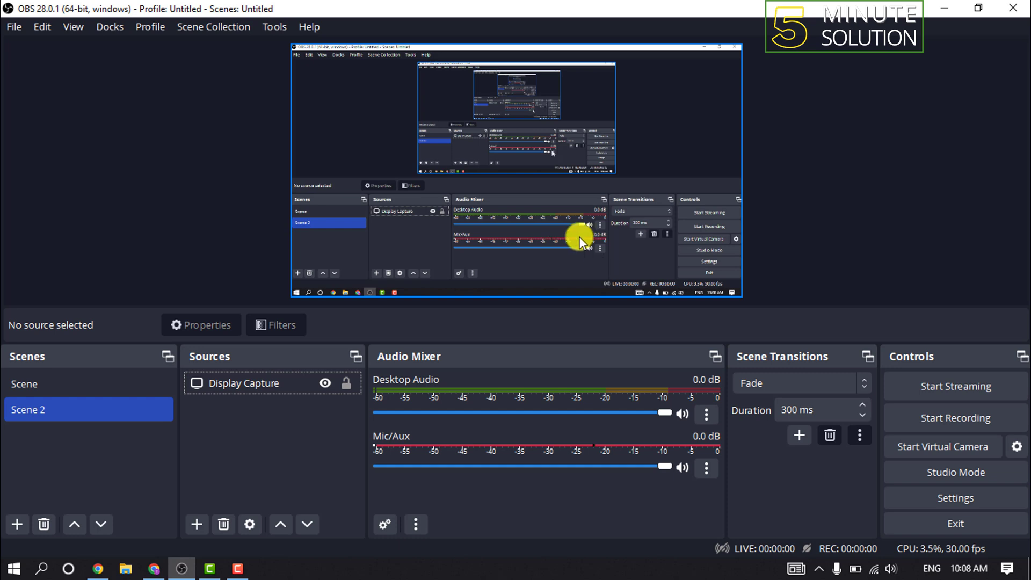
Open the recordings folder via Show Recordings, then refocus OBS and reopen the File menu.
left_click(11, 29)
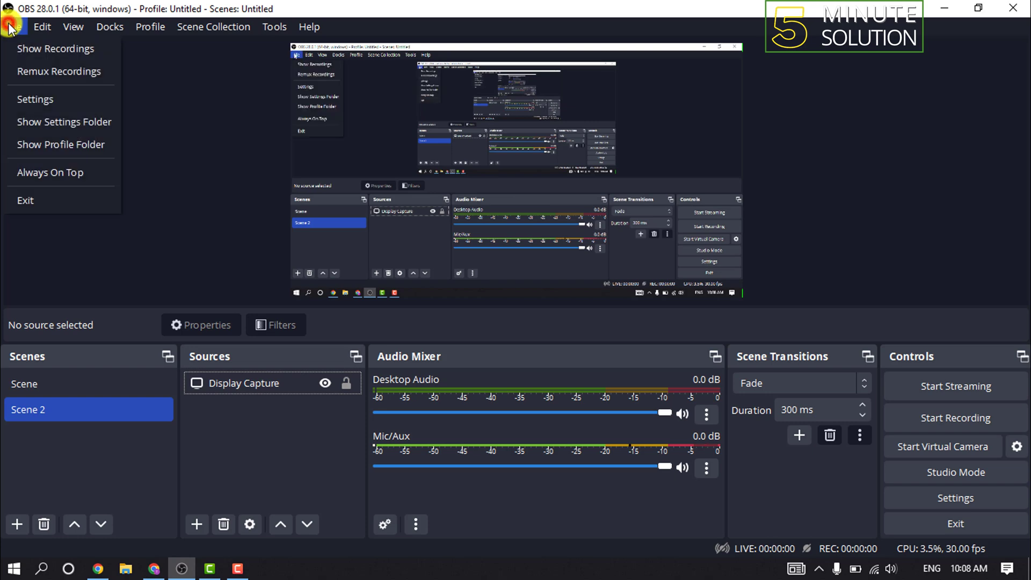
left_click(75, 50)
left_click(287, 271)
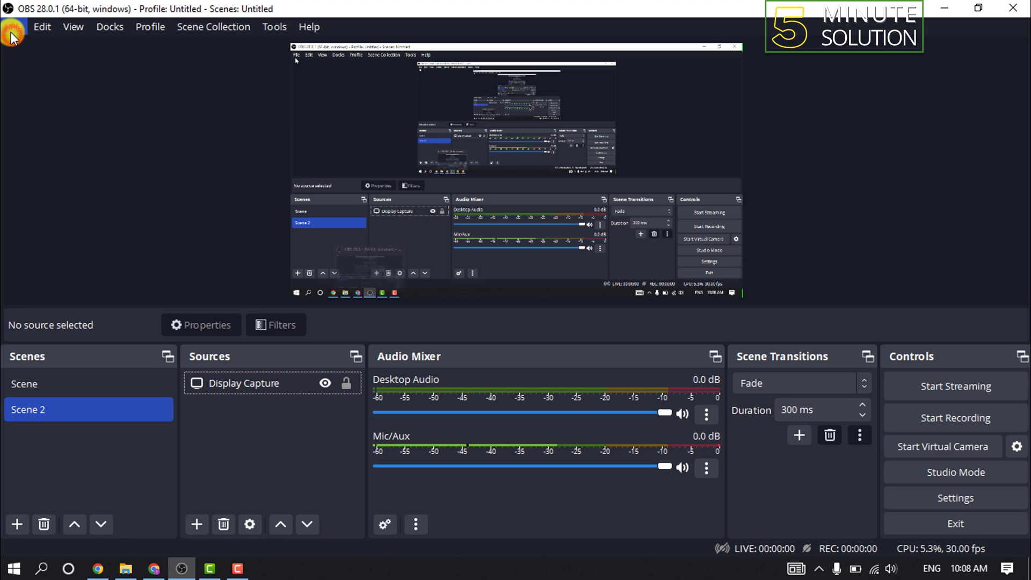
left_click(14, 28)
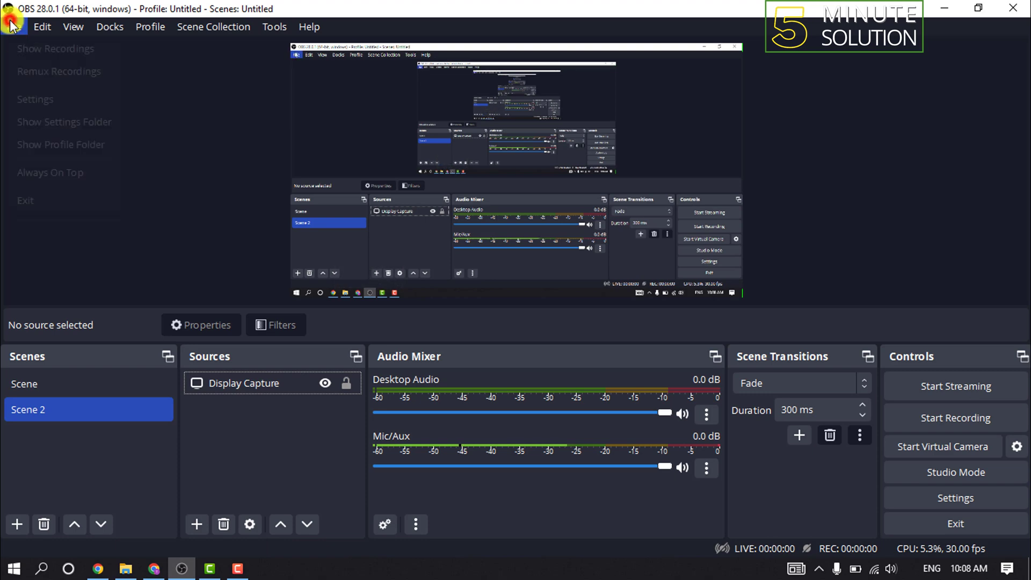
Show Recordings to open the Desktop > Videos folder in File Explorer.
left_click(30, 52)
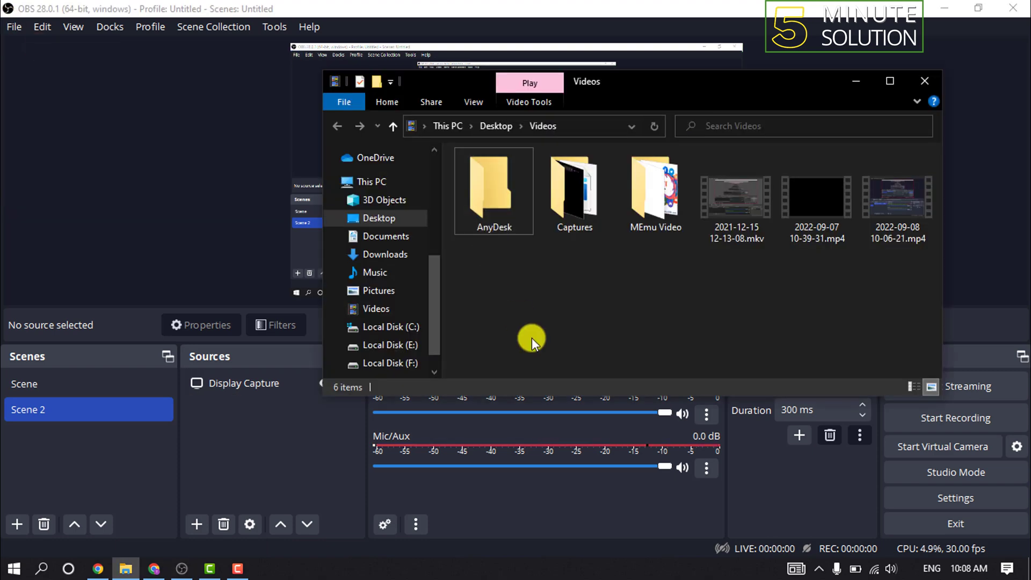